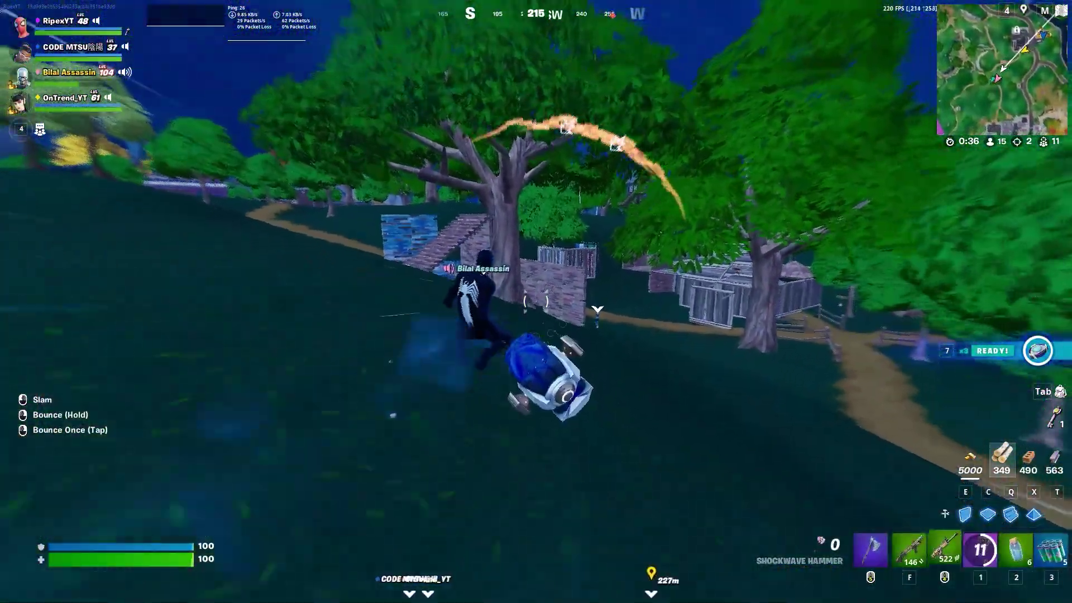
Fire a burst of assault rifle shots at the enemy.
{"action": "scroll", "coordinate": [536, 301], "scroll_direction": "up", "scroll_amount": 1}
{"action": "left_click", "coordinate": [537, 301]}
{"action": "left_click", "coordinate": [536, 302]}
{"action": "left_click", "coordinate": [536, 302]}
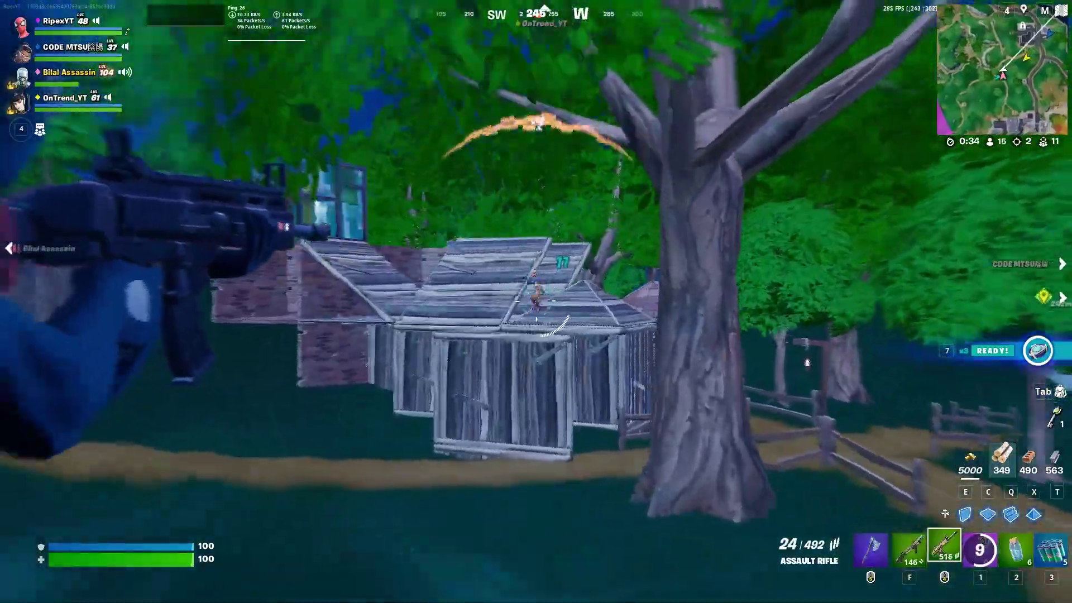
{"action": "left_click", "coordinate": [536, 302]}
{"action": "left_click", "coordinate": [536, 302]}
Fire the assault rifle again, then switch to the Thunder Shotgun.
{"action": "key", "text": "f"}
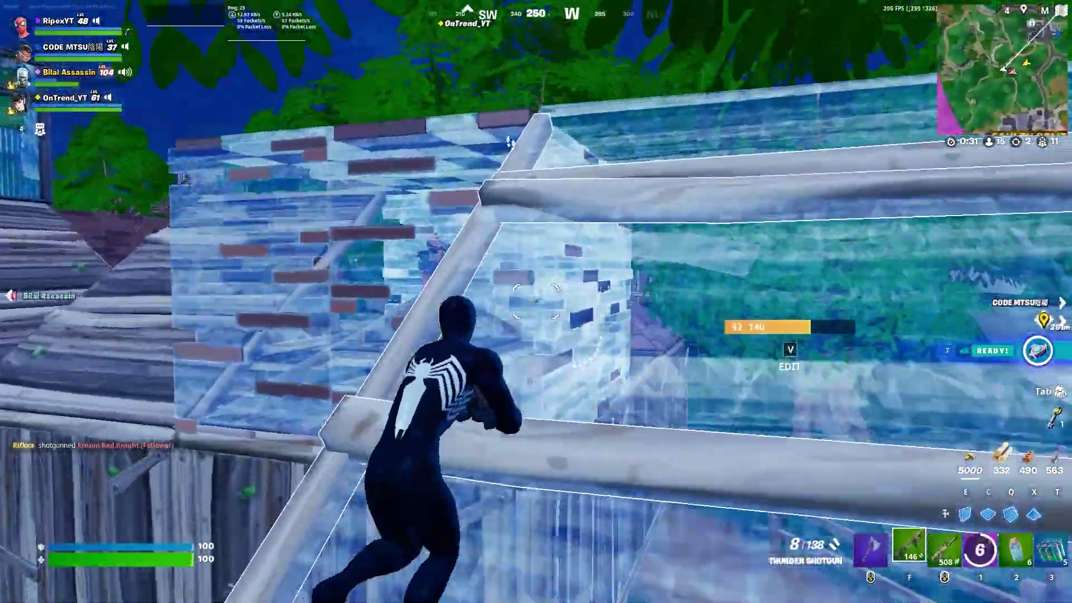
{"action": "scroll", "coordinate": [537, 302], "scroll_direction": "up", "scroll_amount": 1}
{"action": "left_click", "coordinate": [536, 302]}
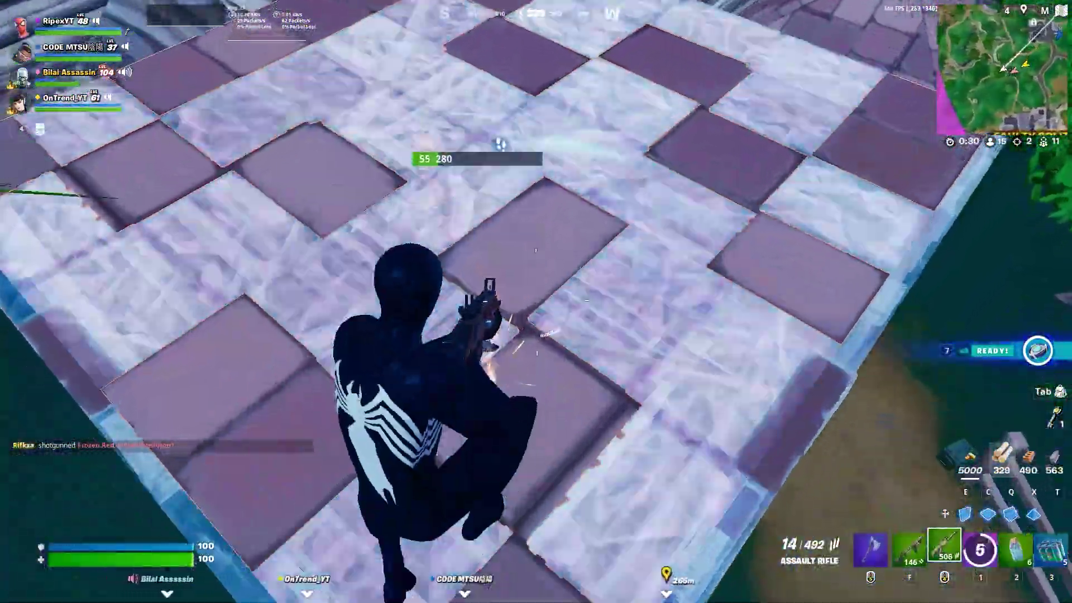
{"action": "left_click", "coordinate": [536, 302]}
{"action": "key", "text": "f"}
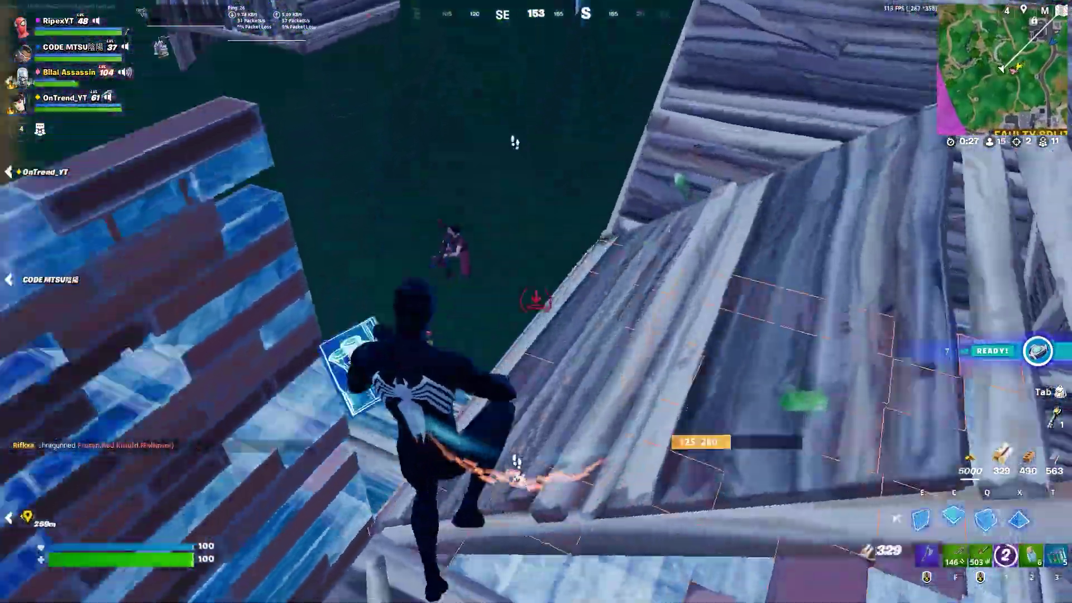
Build a wooden ramp to climb.
{"action": "key", "text": "q"}
{"action": "left_click", "coordinate": [537, 302]}
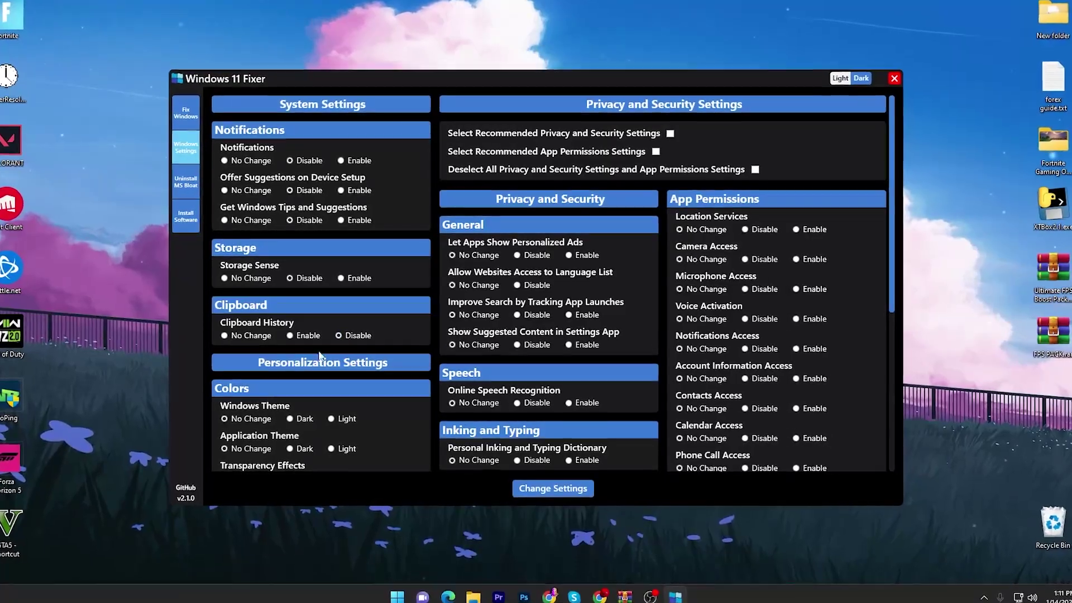
{"action": "scroll", "coordinate": [264, 321], "scroll_direction": "down", "scroll_amount": 1}
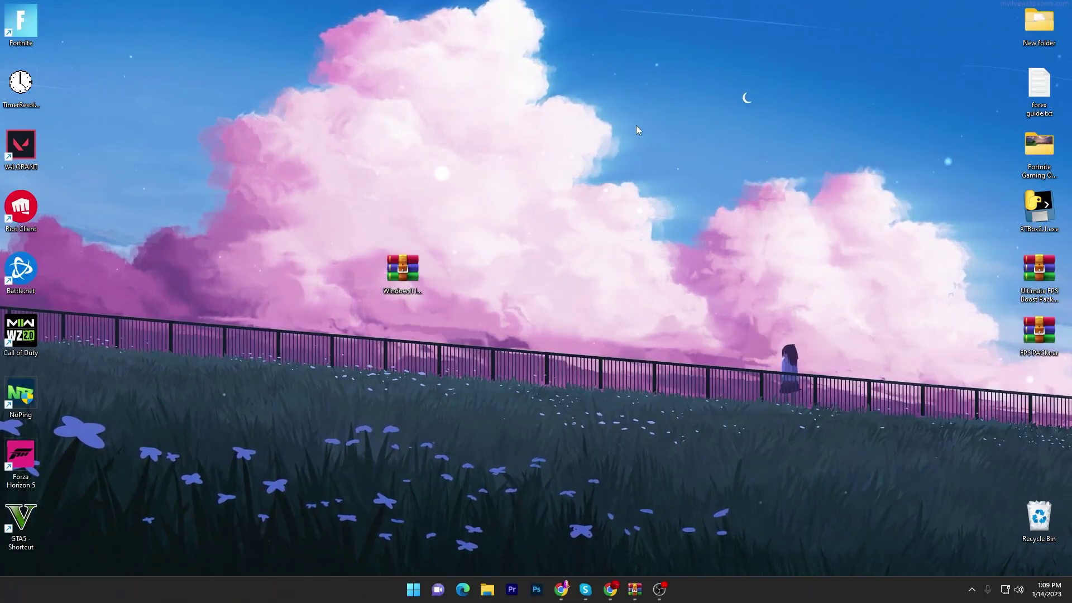
In Chrome, open UPTO Packs' 'How to OPTIMIZE WINDOWS For GAMING' post from the Fortnite listing.
{"action": "left_click", "coordinate": [394, 274]}
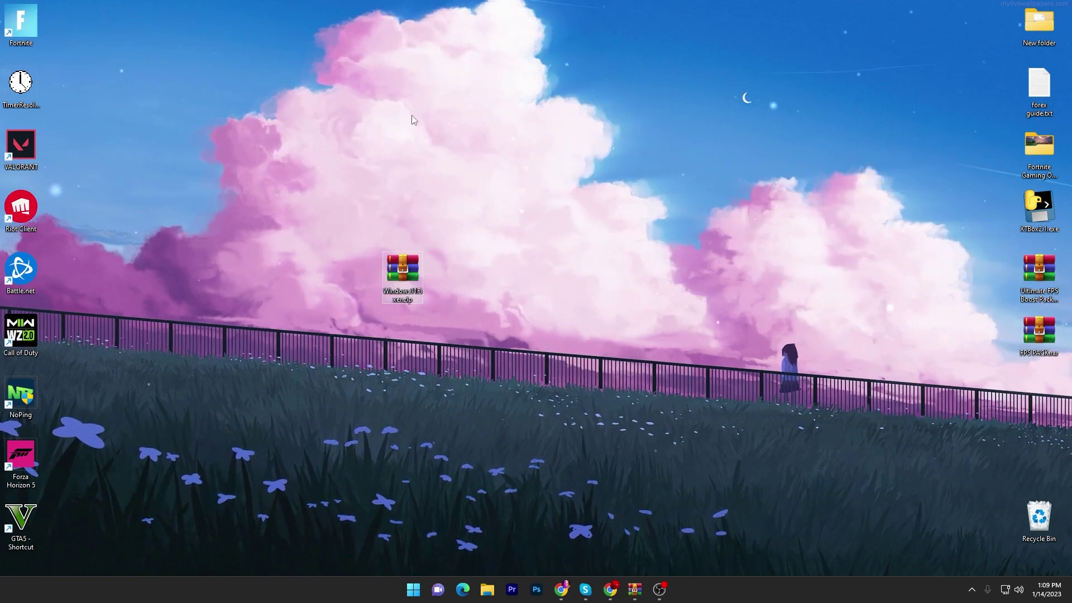
{"action": "left_click", "coordinate": [610, 590]}
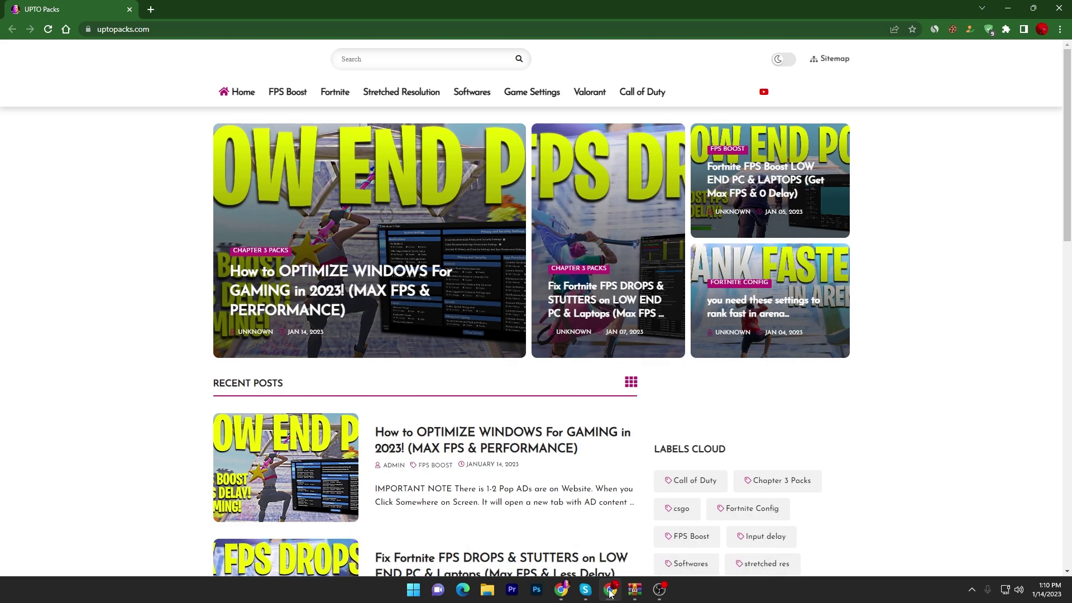
{"action": "left_click", "coordinate": [336, 97]}
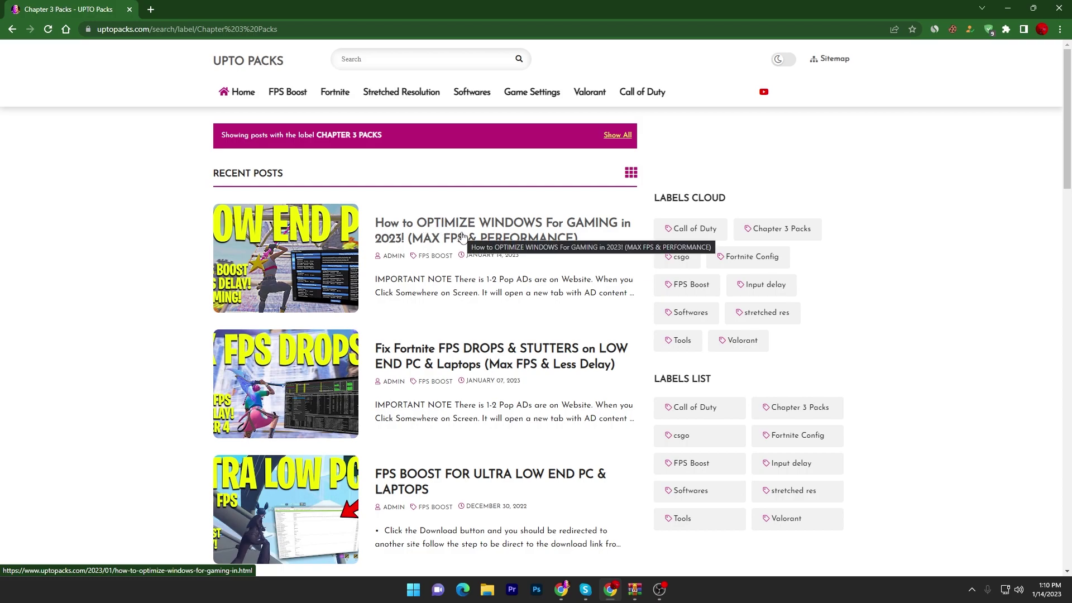
{"action": "left_click", "coordinate": [287, 259]}
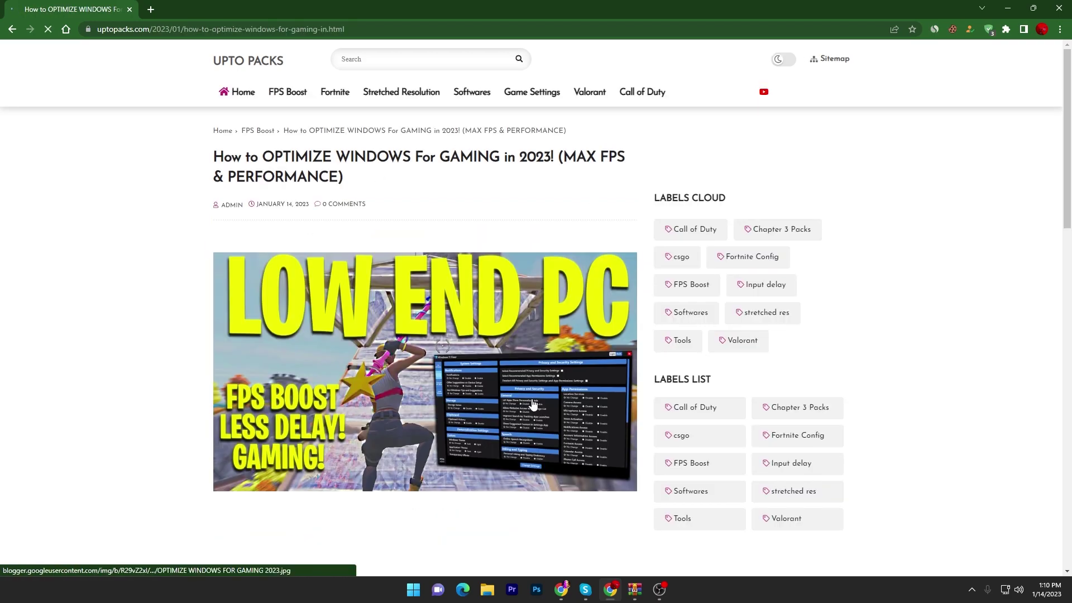
{"action": "scroll", "coordinate": [450, 279], "scroll_direction": "down", "scroll_amount": 8}
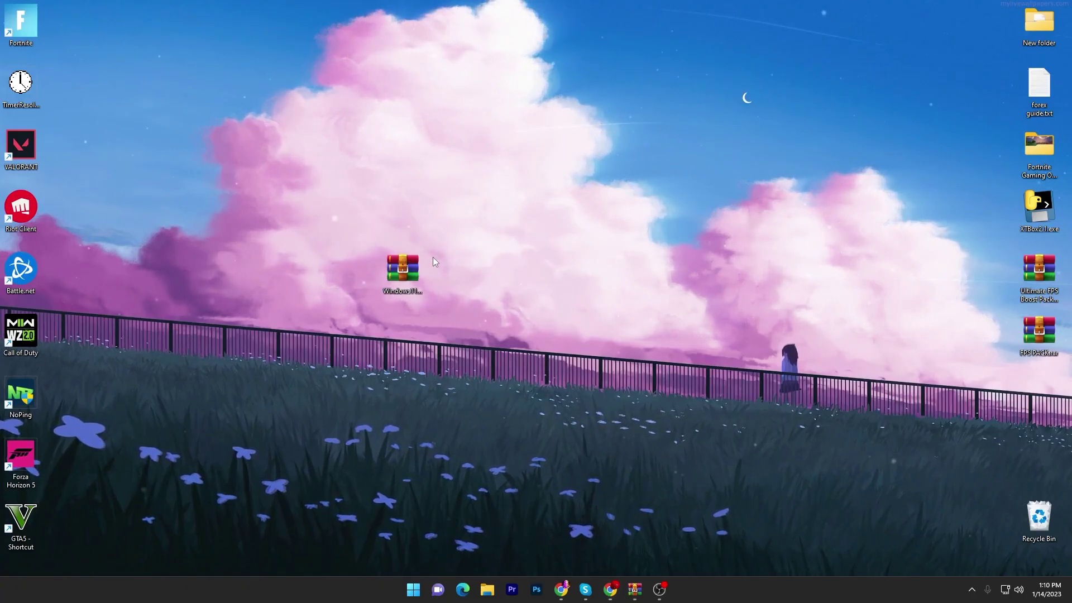
Extract the Windows 11 Fixer zip onto the desktop with WinRAR's Extract Here.
{"action": "right_click", "coordinate": [401, 266]}
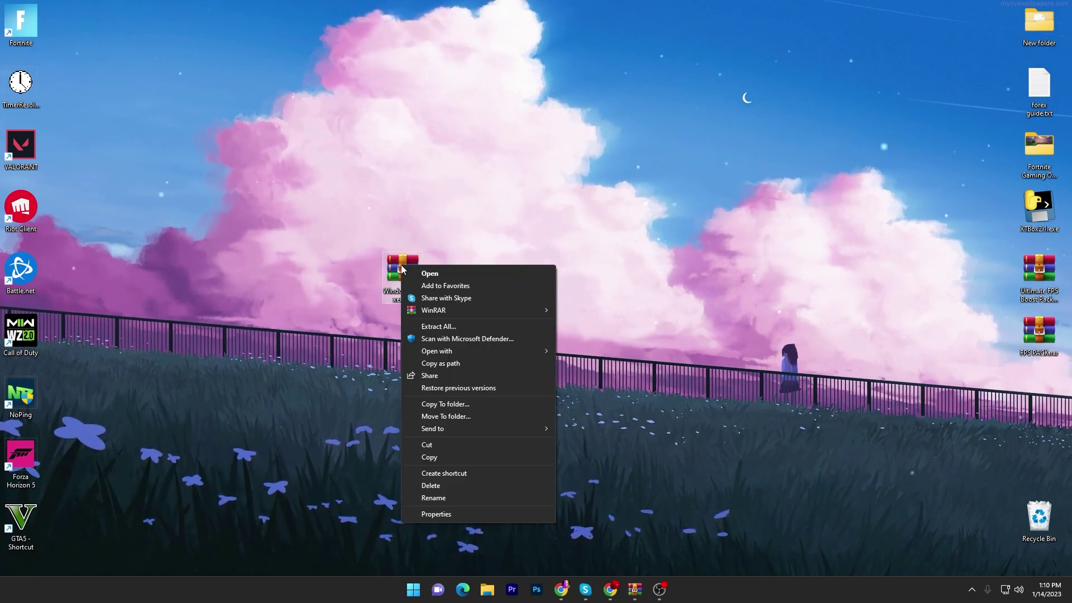
{"action": "mouse_move", "coordinate": [453, 314]}
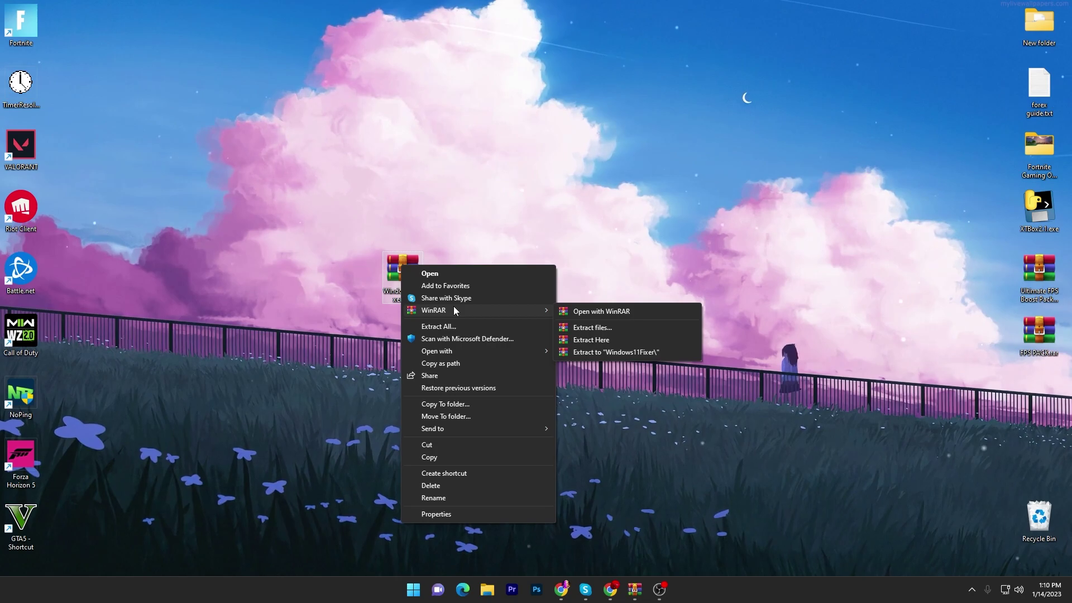
{"action": "left_click", "coordinate": [599, 337]}
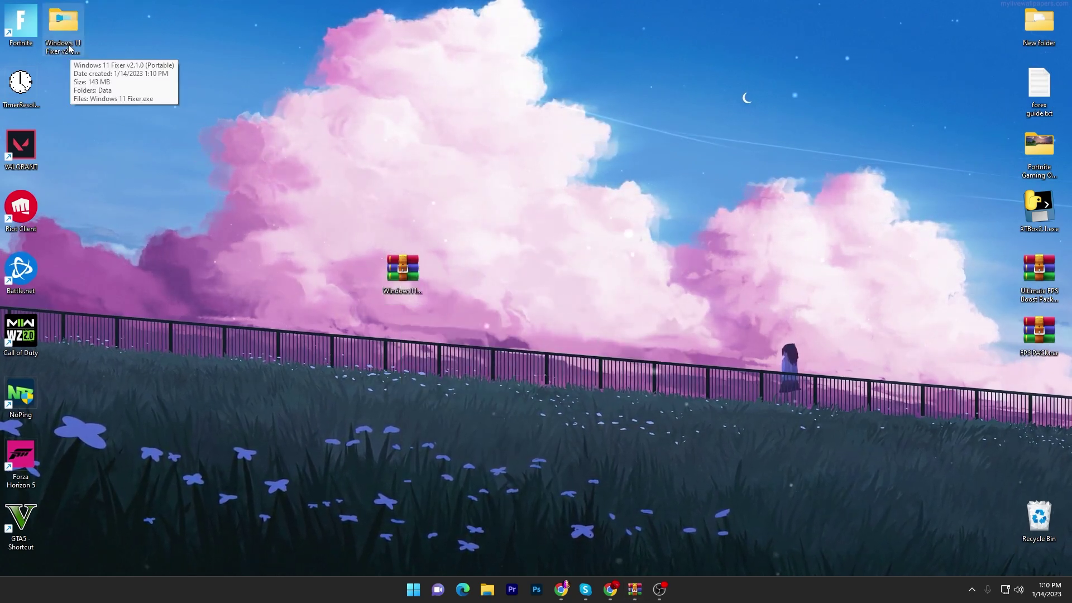
{"action": "left_click_drag", "start_coordinate": [64, 34], "coordinate": [441, 300]}
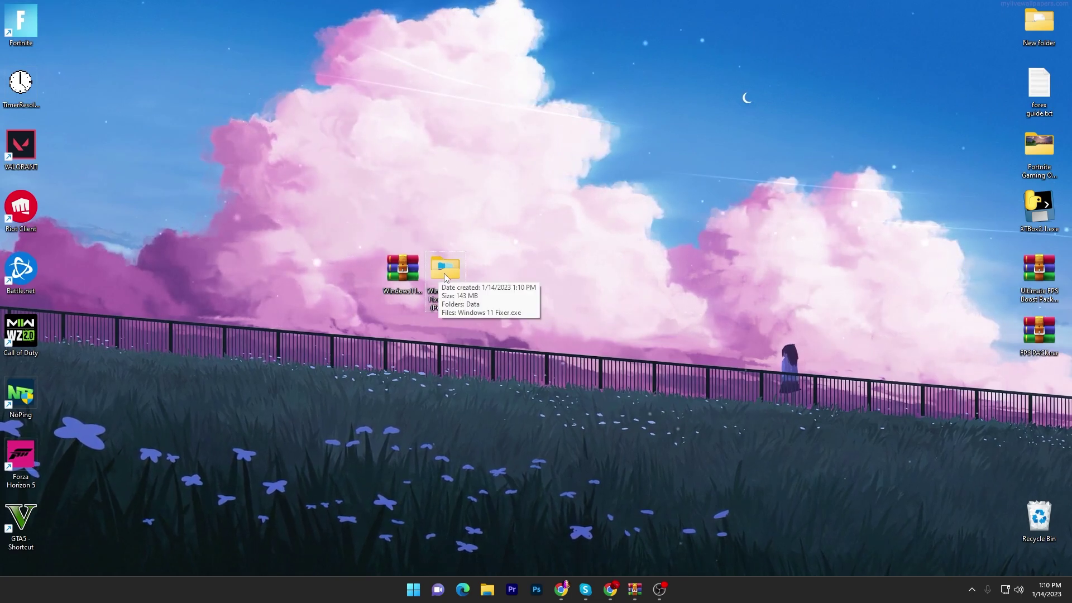
Open the extracted folder and run Windows 11 Fixer.exe.
{"action": "double_click", "coordinate": [444, 274]}
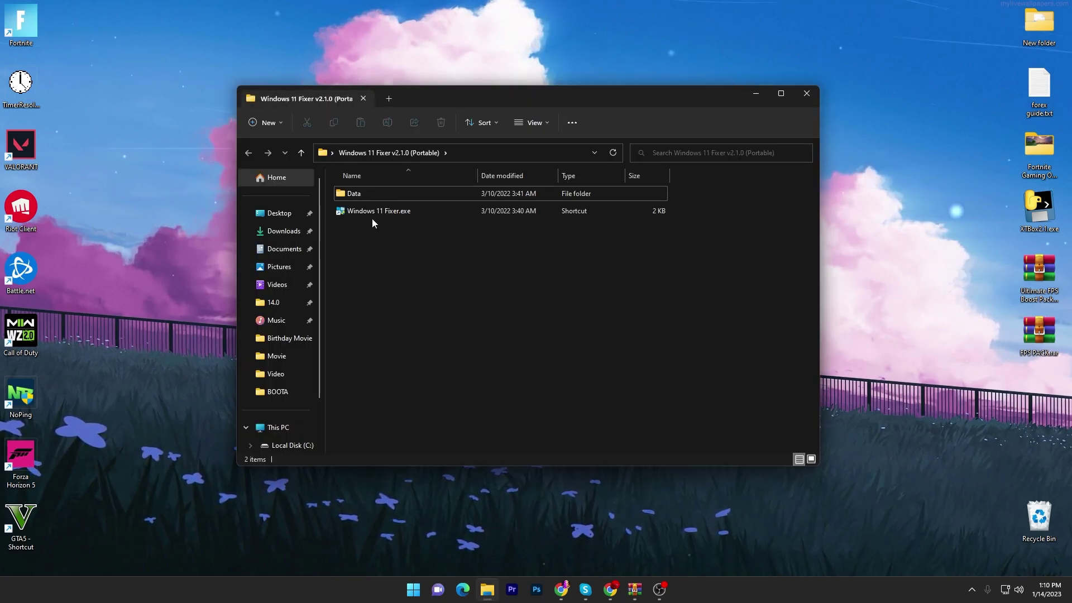
{"action": "double_click", "coordinate": [354, 193]}
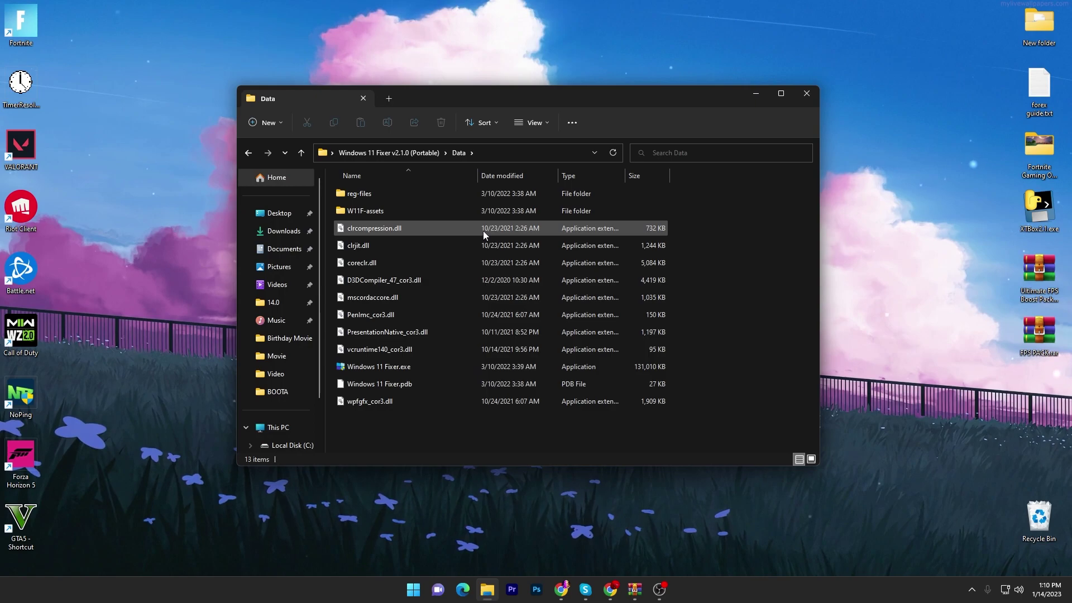
{"action": "key", "text": "alt+Left"}
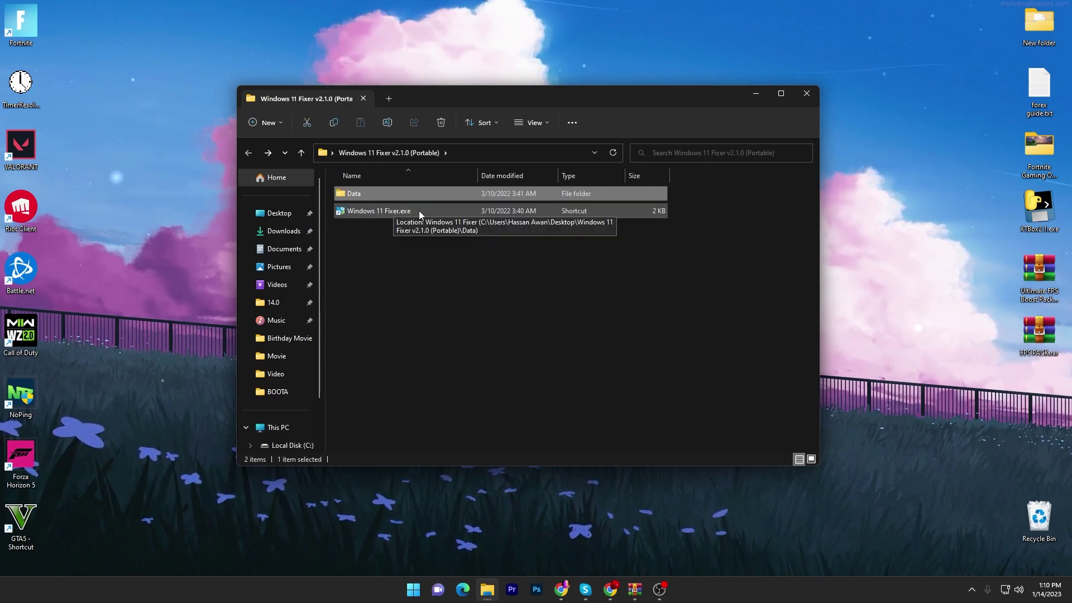
{"action": "double_click", "coordinate": [386, 211]}
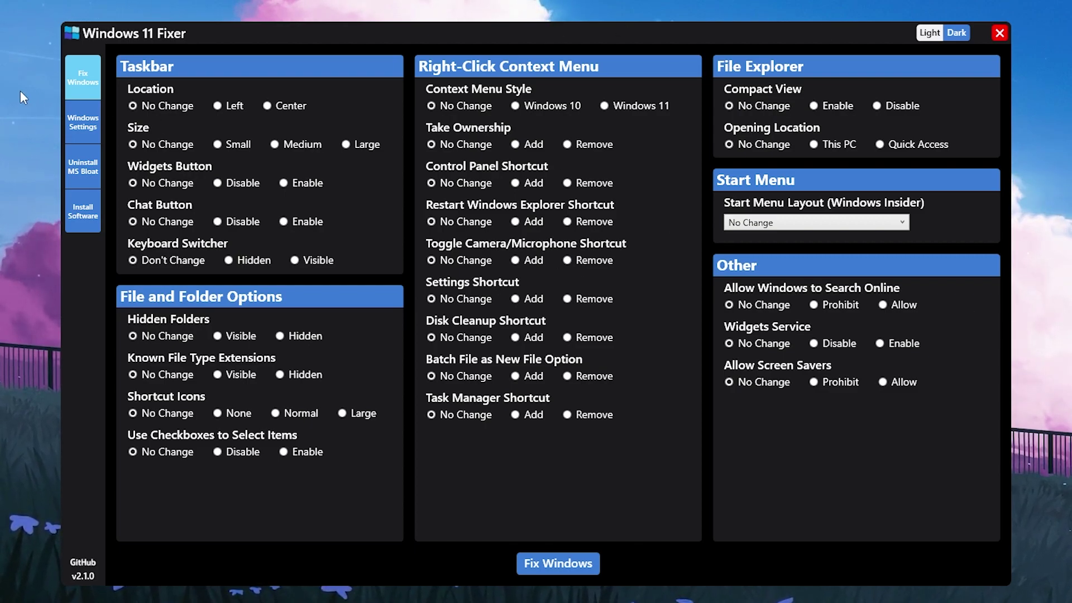
On the Windows Settings page, disable Windows Tips and Suggestions and Clipboard History.
{"action": "left_click", "coordinate": [91, 132]}
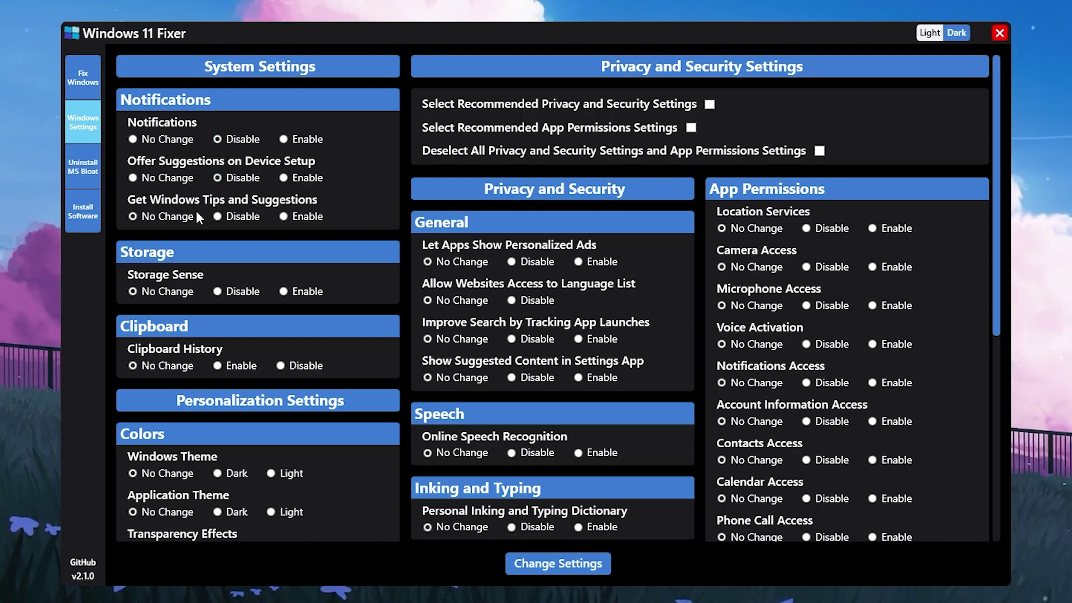
{"action": "left_click", "coordinate": [237, 216]}
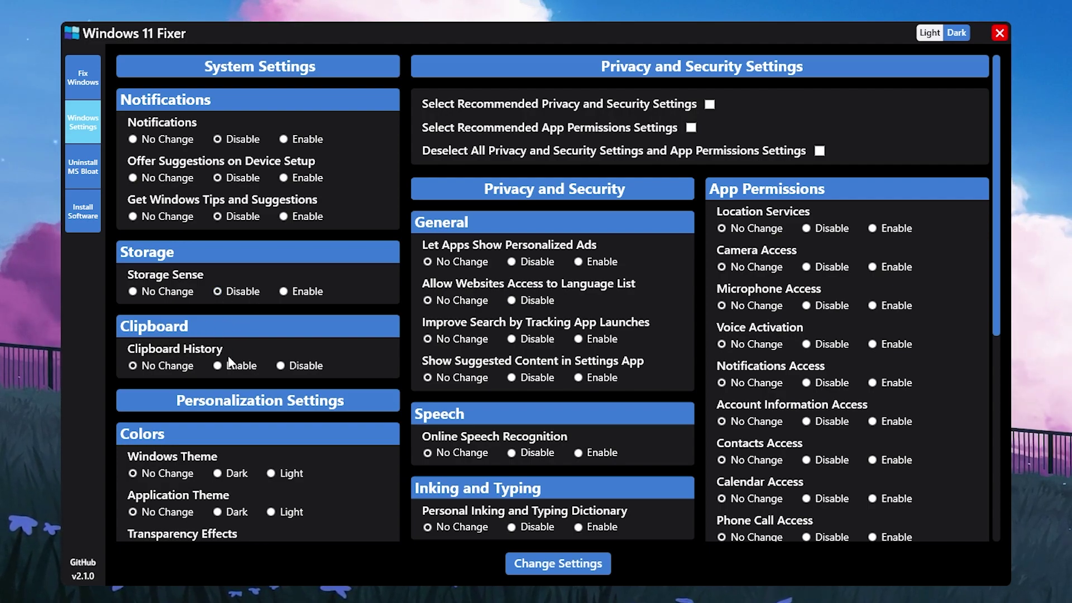
{"action": "left_click", "coordinate": [306, 365]}
{"action": "scroll", "coordinate": [224, 343], "scroll_direction": "down", "scroll_amount": 1}
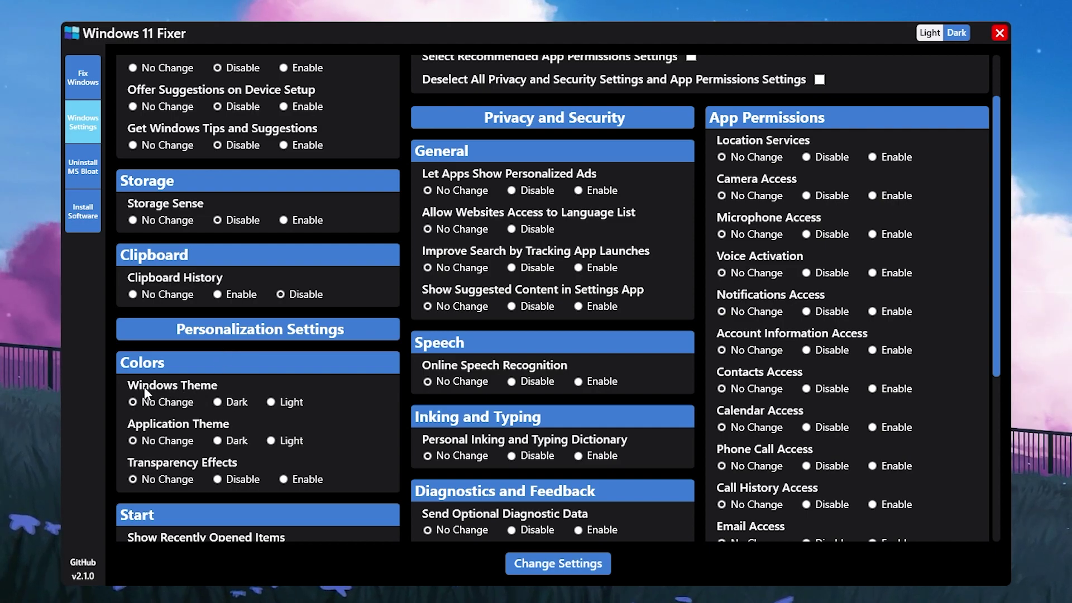
Set Windows and app themes to Dark; disable transparency and recently opened items in Start.
{"action": "left_click", "coordinate": [232, 402]}
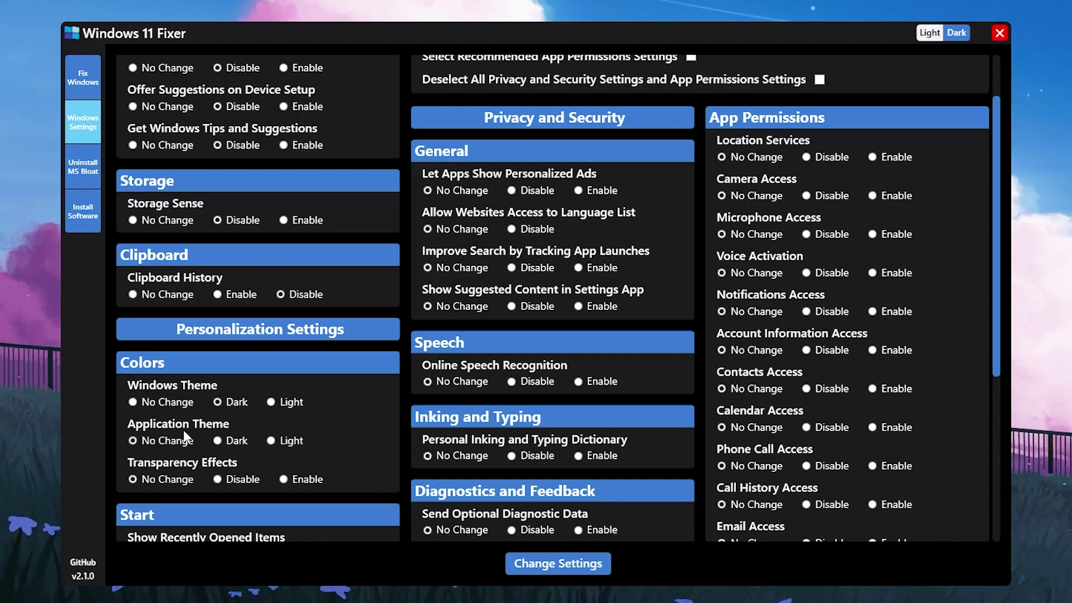
{"action": "left_click", "coordinate": [218, 445]}
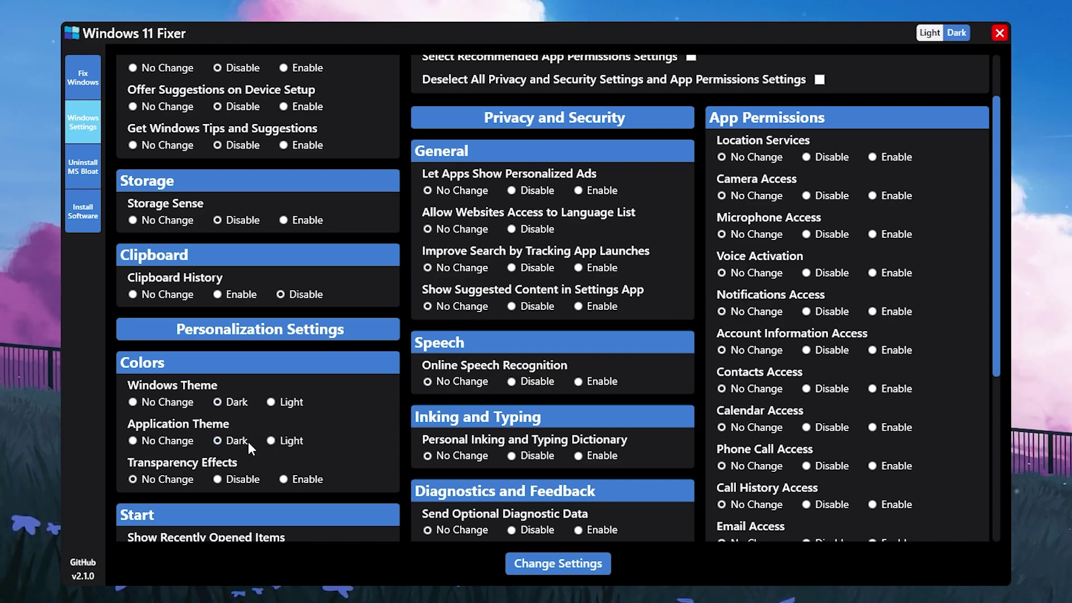
{"action": "left_click", "coordinate": [241, 475]}
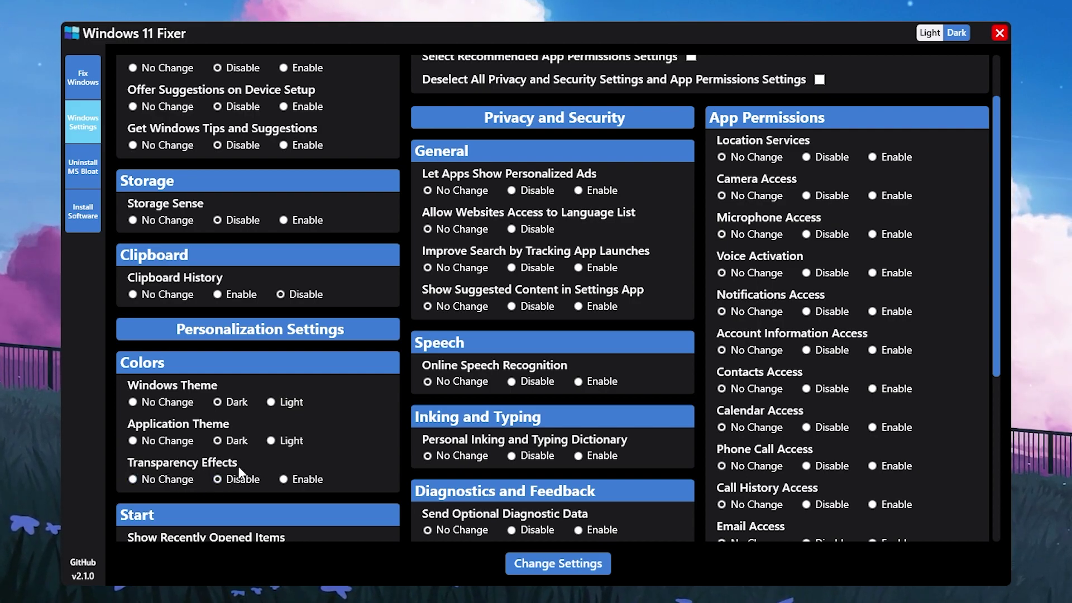
{"action": "scroll", "coordinate": [167, 425], "scroll_direction": "down", "scroll_amount": 2}
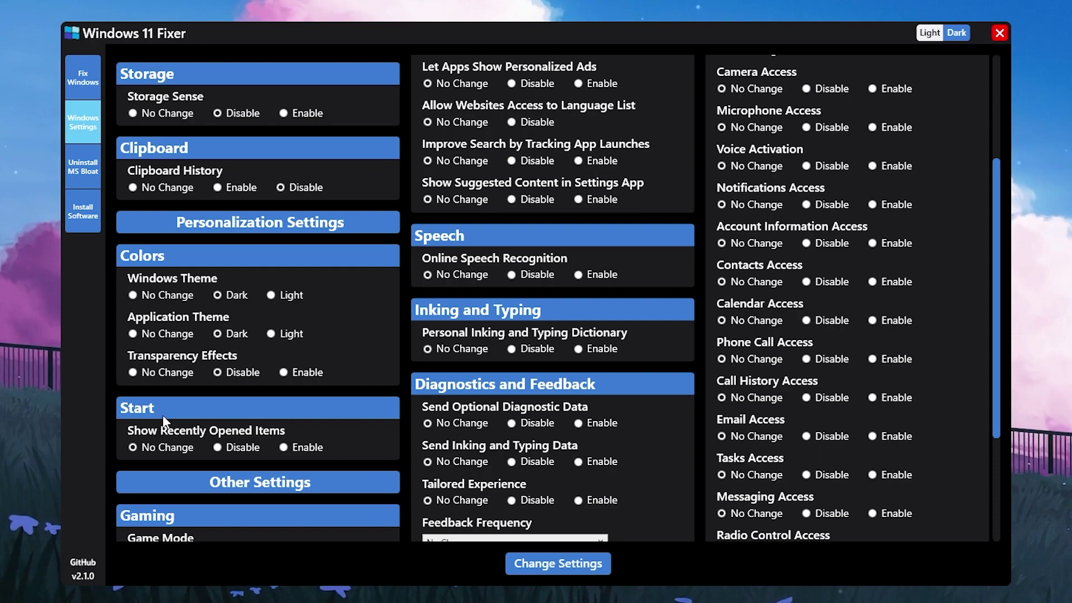
{"action": "left_click", "coordinate": [215, 449]}
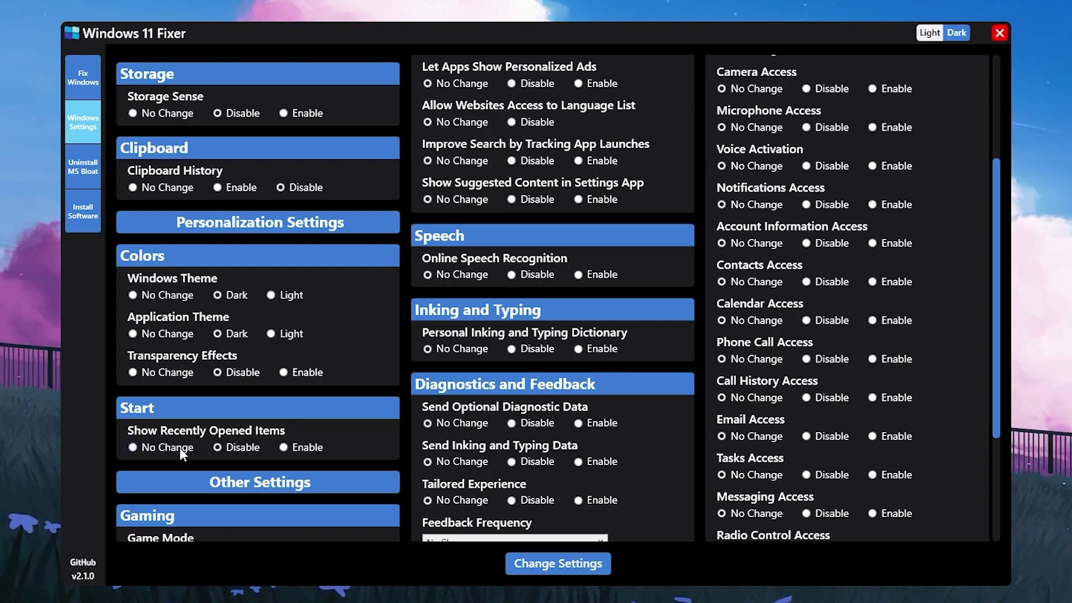
{"action": "scroll", "coordinate": [191, 442], "scroll_direction": "down", "scroll_amount": 2}
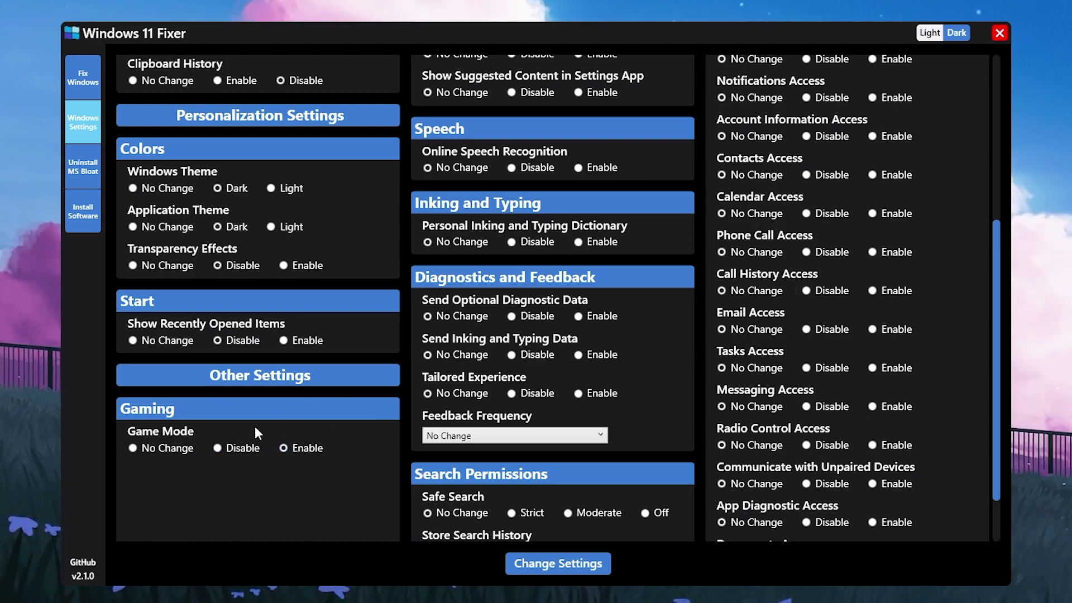
{"action": "scroll", "coordinate": [304, 469], "scroll_direction": "up", "scroll_amount": 5}
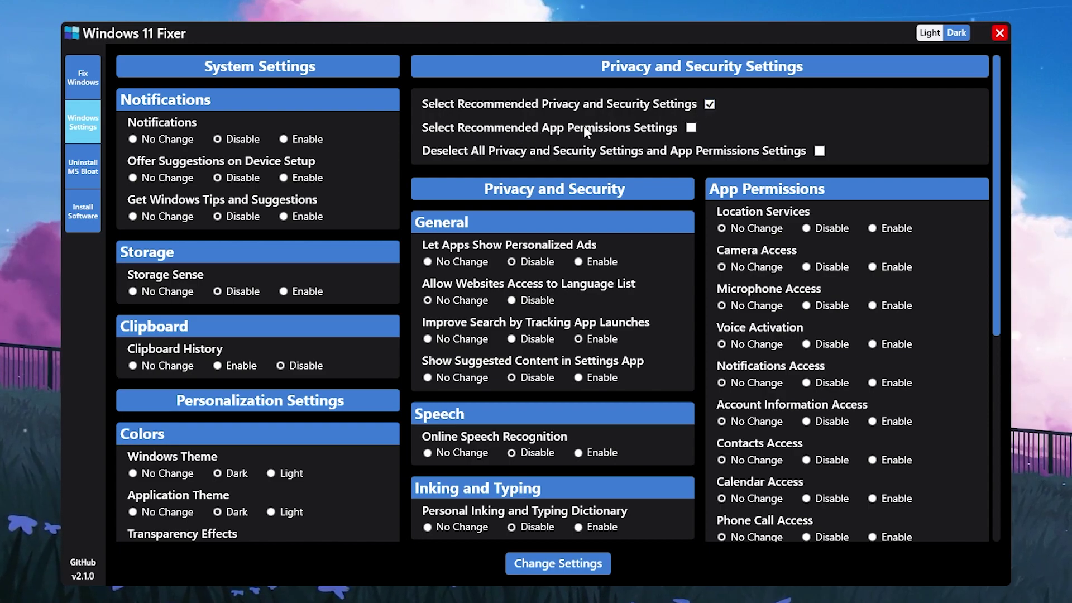
Tick Recommended App Permissions Settings and apply all chosen tweaks with Change Settings.
{"action": "left_click", "coordinate": [691, 128]}
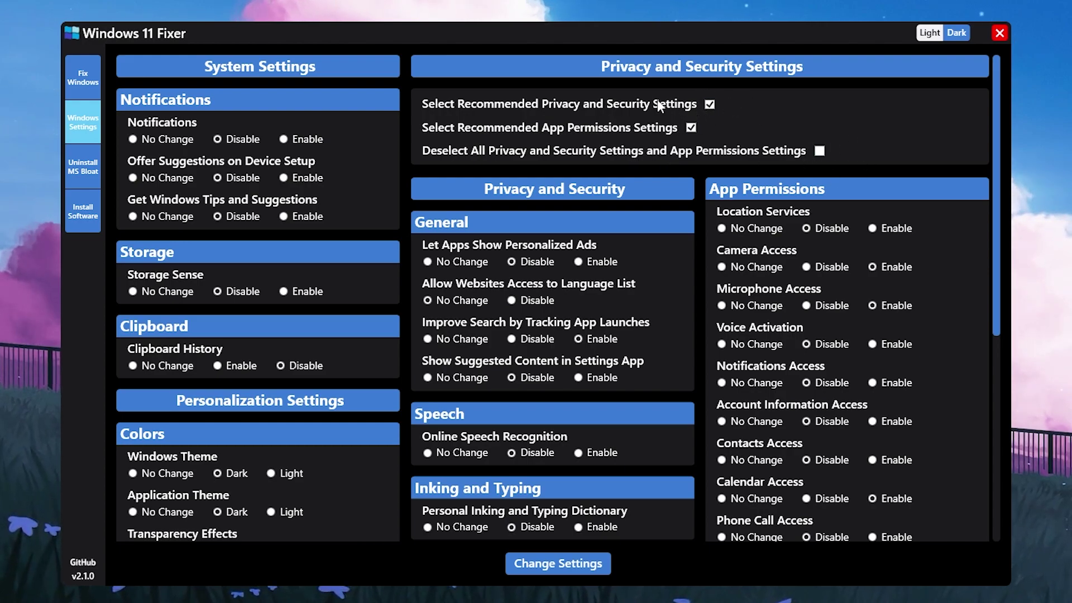
{"action": "scroll", "coordinate": [540, 190], "scroll_direction": "down", "scroll_amount": 6}
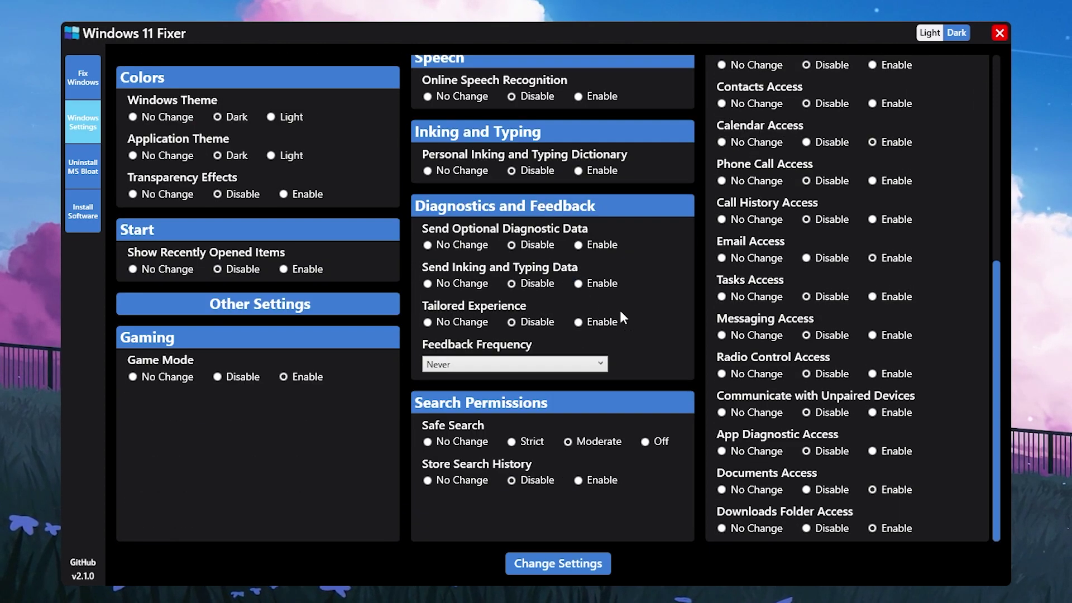
{"action": "left_click", "coordinate": [558, 565]}
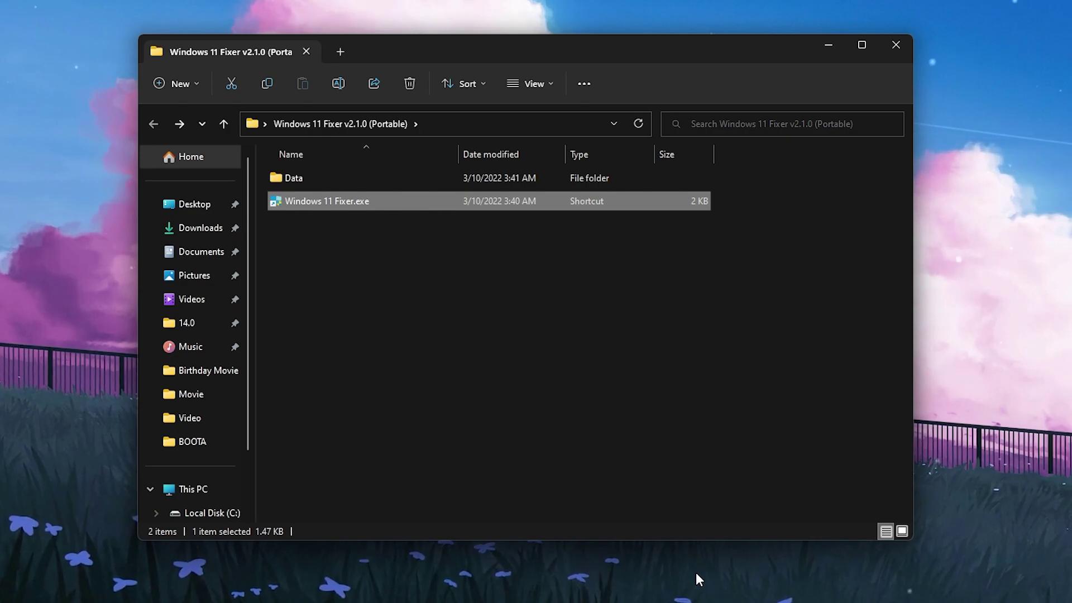
Confirm hardware-accelerated GPU scheduling is On in default graphics settings, then return to Graphics.
{"action": "left_click", "coordinate": [896, 44]}
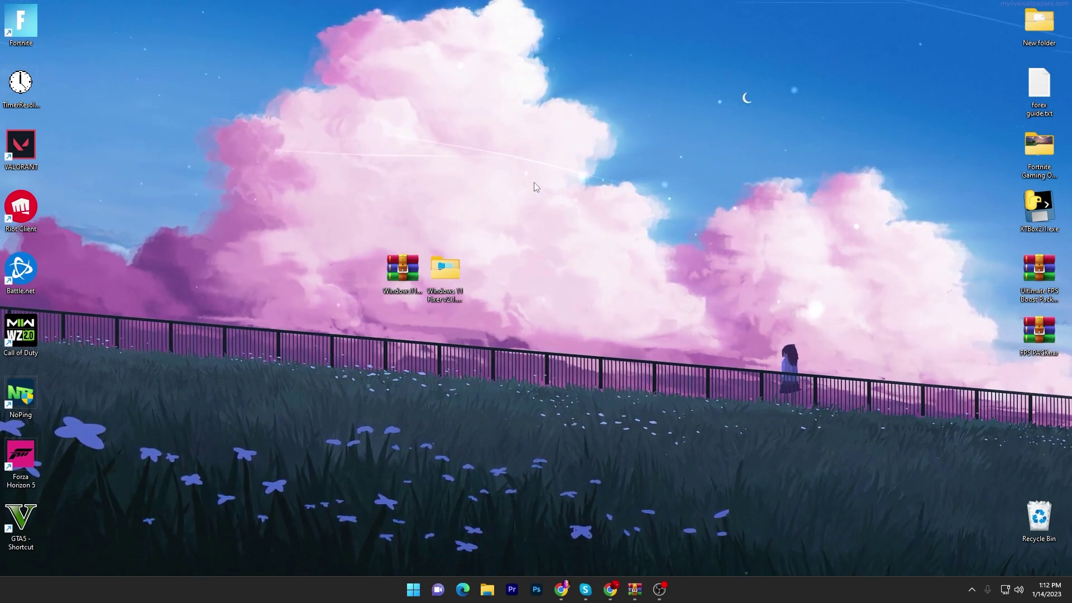
{"action": "right_click", "coordinate": [580, 104]}
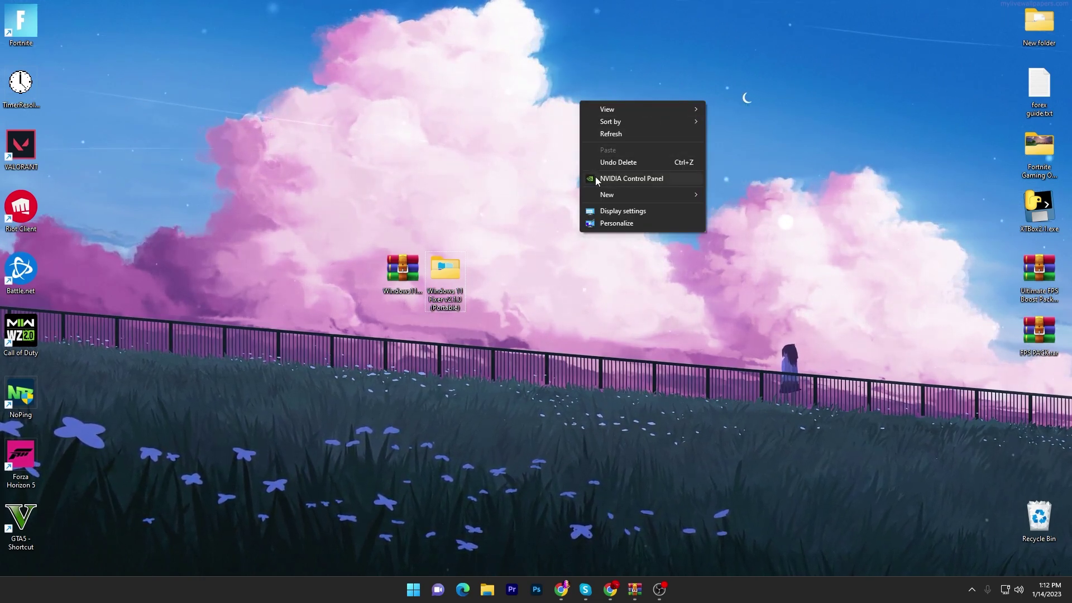
{"action": "left_click", "coordinate": [610, 211]}
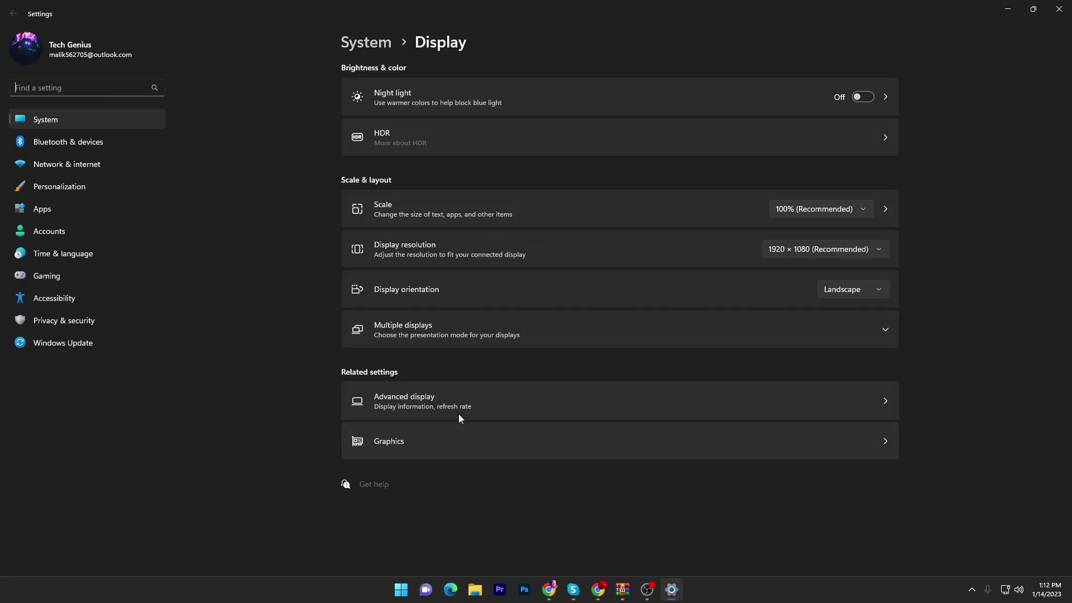
{"action": "left_click", "coordinate": [431, 441]}
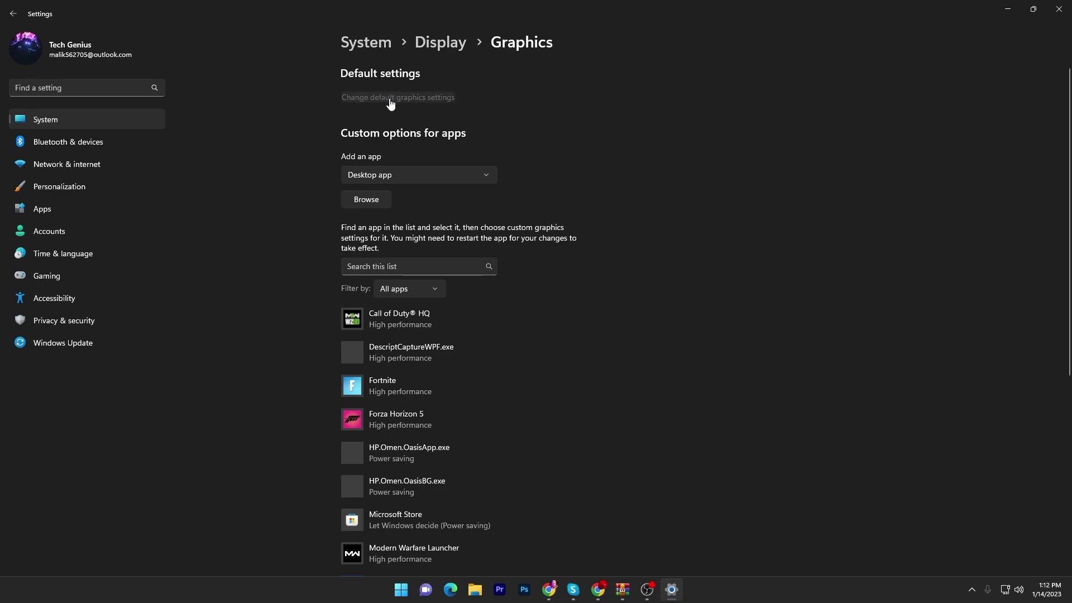
{"action": "left_click", "coordinate": [423, 99]}
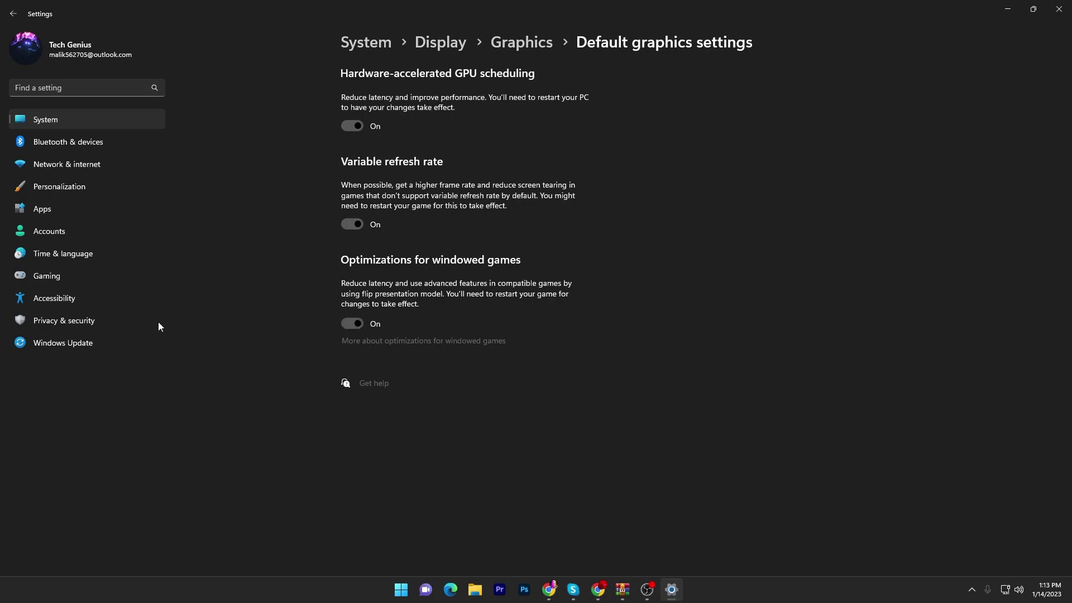
{"action": "left_click", "coordinate": [521, 42]}
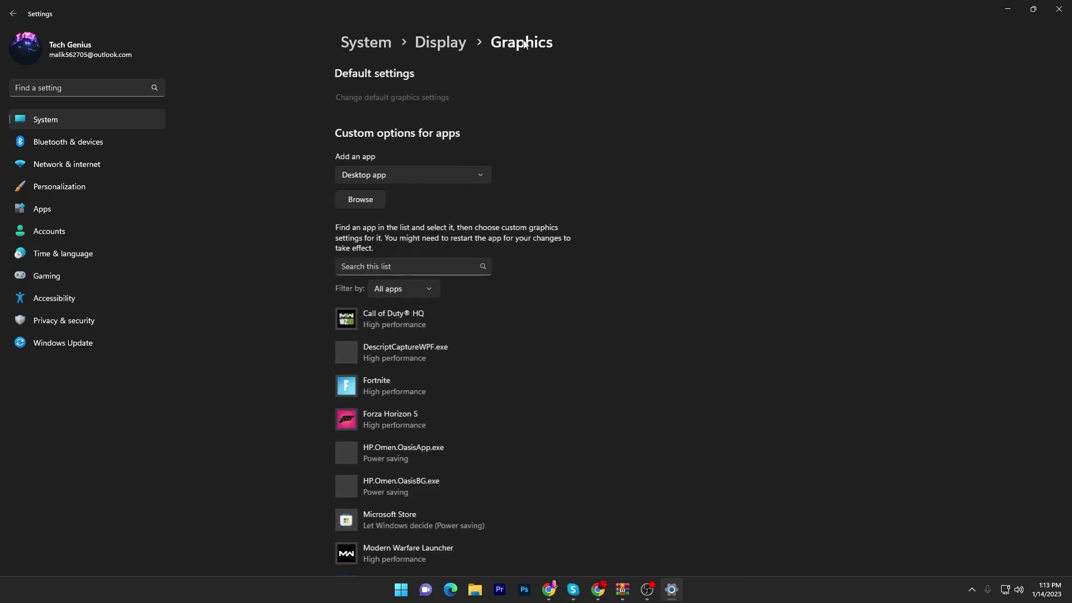
Save Fortnite's graphics preference as High performance and close Settings.
{"action": "left_click", "coordinate": [363, 200]}
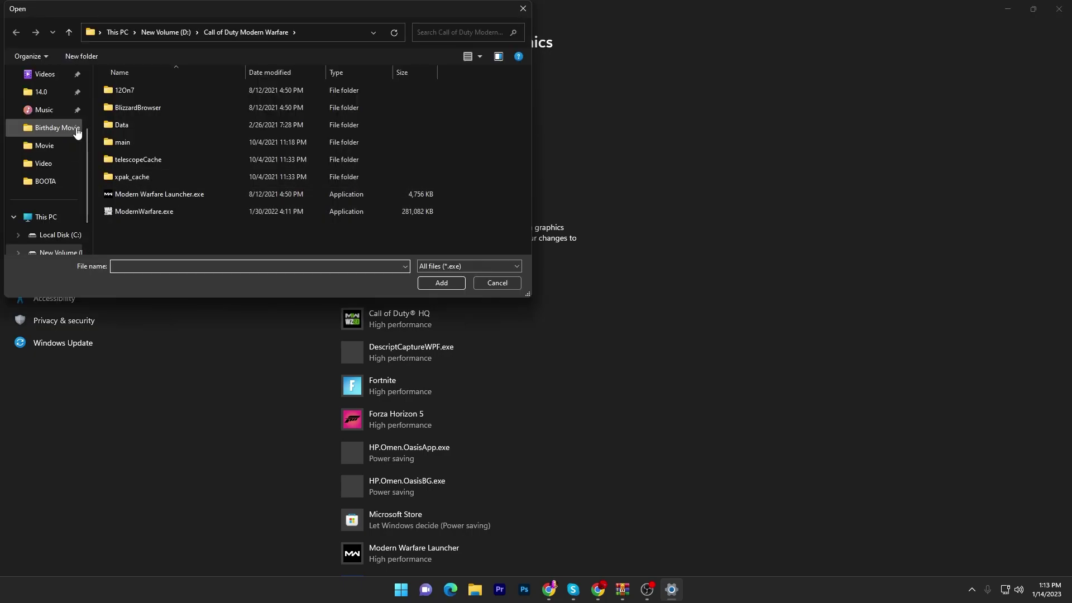
{"action": "key", "text": "Escape"}
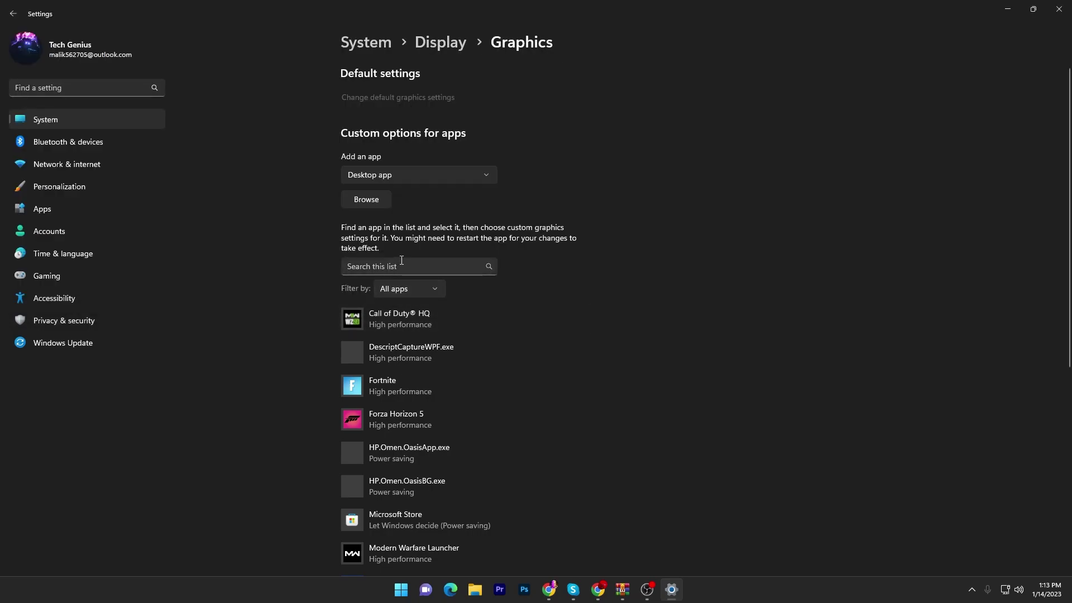
{"action": "left_click", "coordinate": [371, 389]}
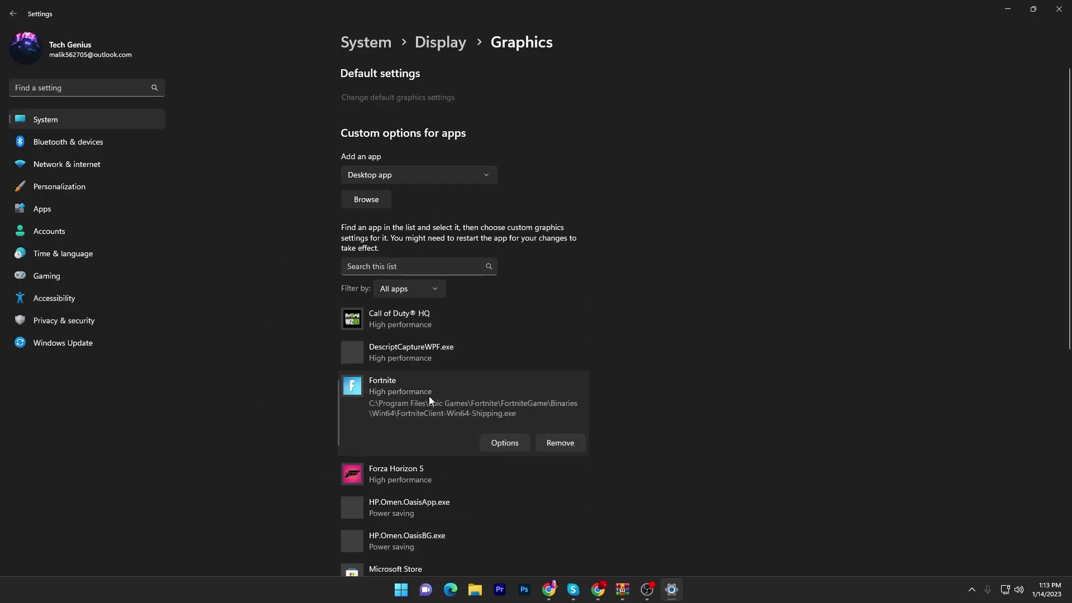
{"action": "left_click", "coordinate": [515, 444]}
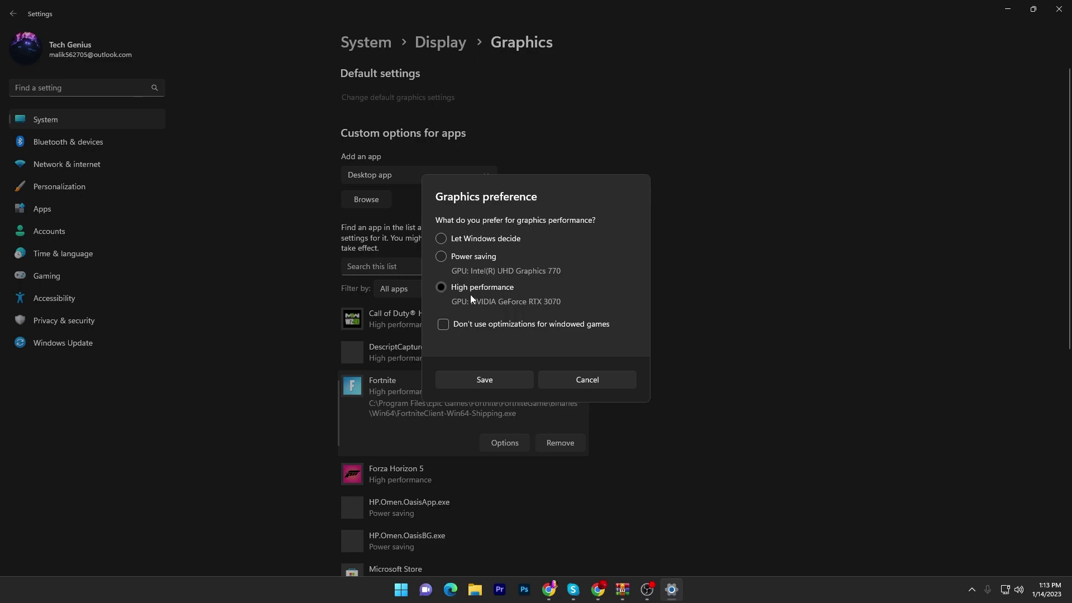
{"action": "left_click", "coordinate": [490, 380]}
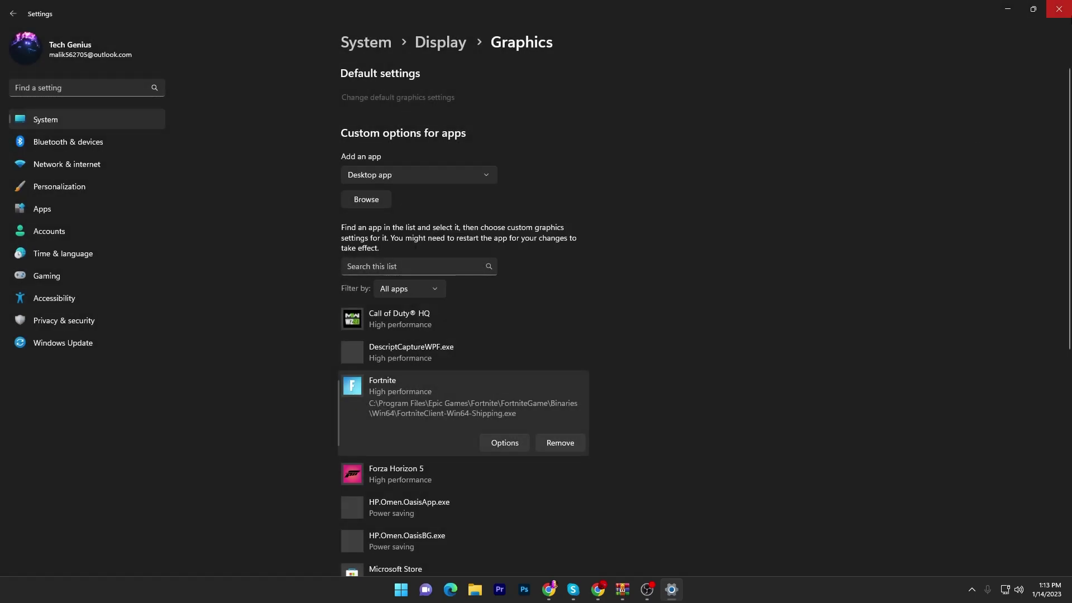
{"action": "left_click", "coordinate": [1060, 10]}
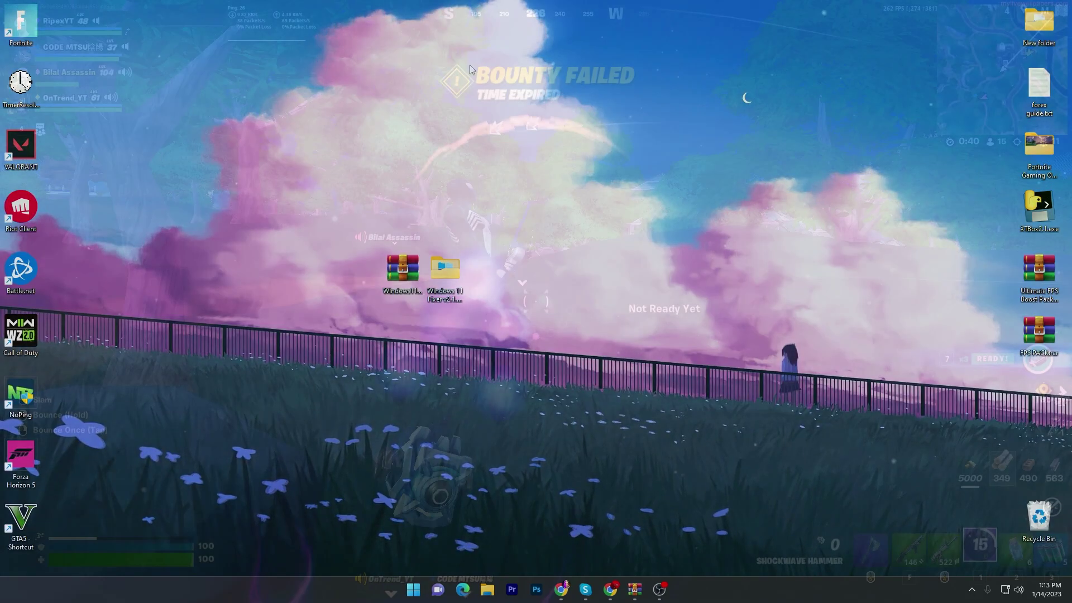